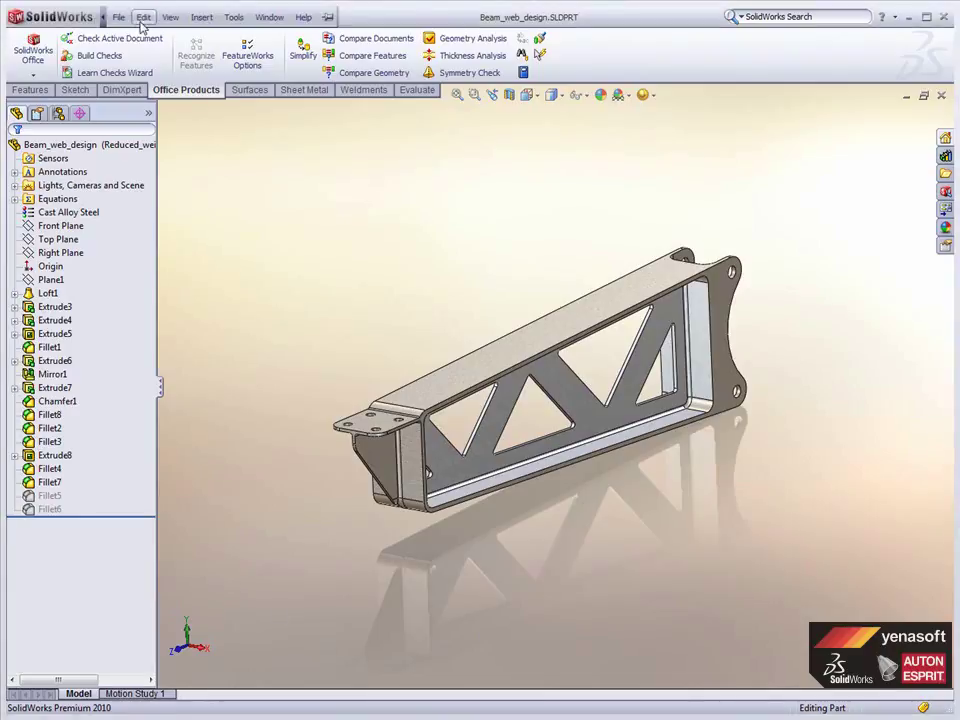
Launch SimulationXpress from the Tools menu for the Beam_web_design part.
{"action": "left_click", "coordinate": [201, 18]}
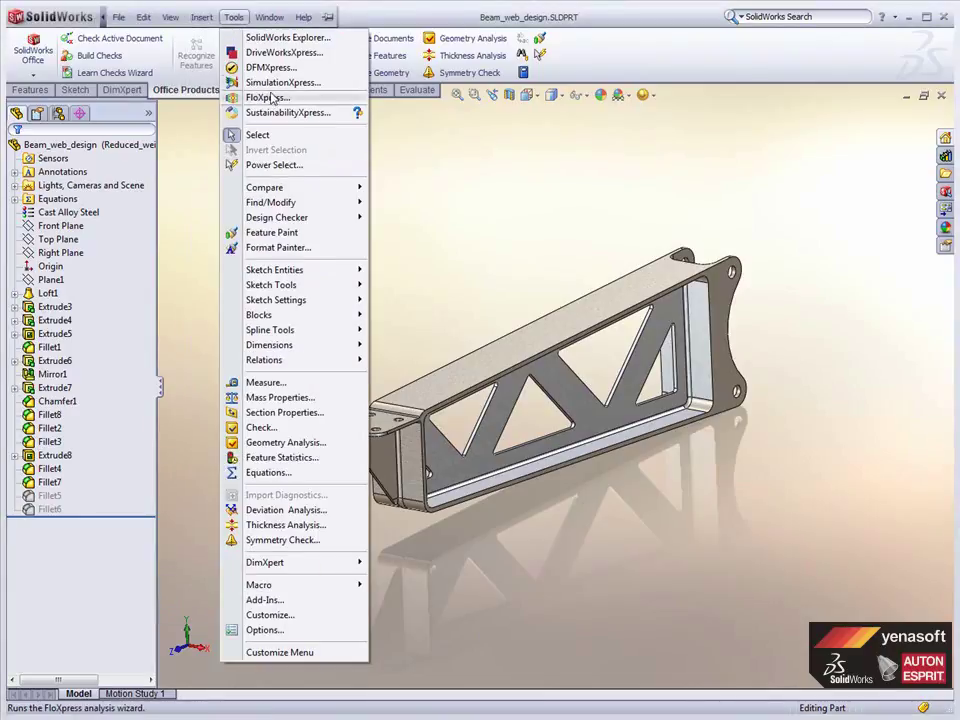
{"action": "left_click", "coordinate": [255, 80]}
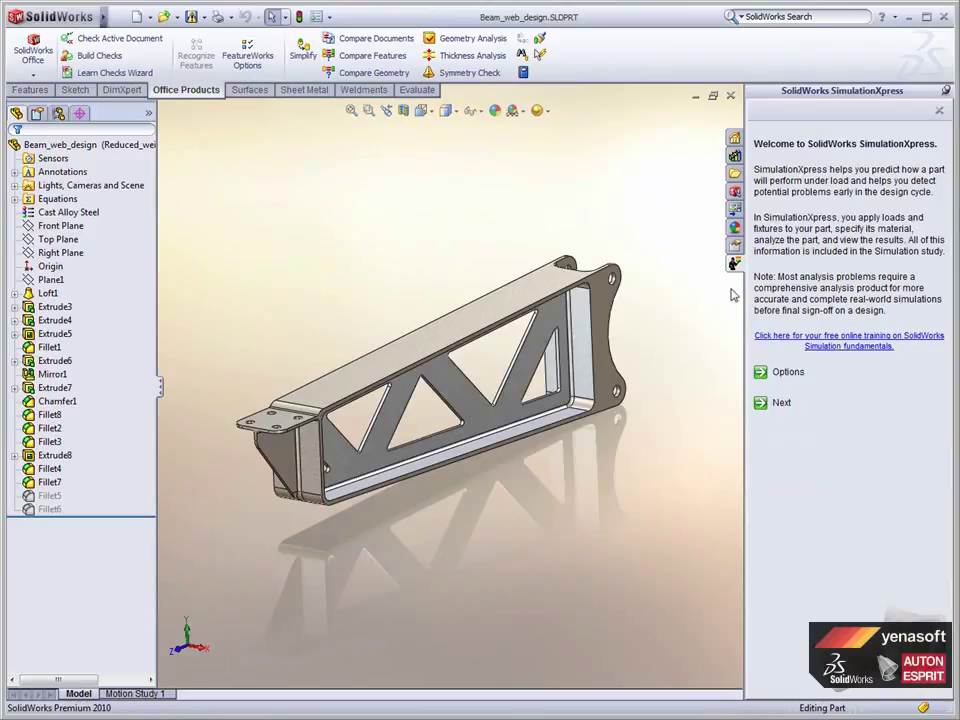
Add Fixed Geometry fixture Fixed-1 on the four faces of the beam's mounting end plate.
{"action": "left_click", "coordinate": [782, 404]}
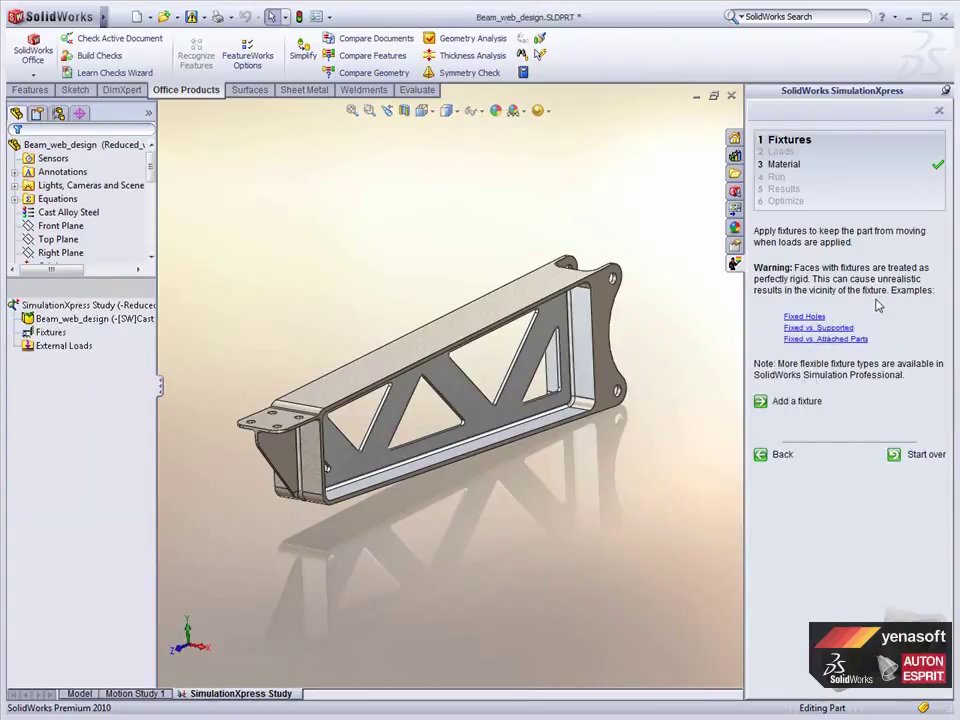
{"action": "left_click", "coordinate": [784, 401]}
{"action": "middle_click_drag", "start_coordinate": [706, 408], "coordinate": [684, 508]}
{"action": "left_click", "coordinate": [668, 505]}
{"action": "scroll", "coordinate": [684, 508], "scroll_direction": "down", "scroll_amount": 5}
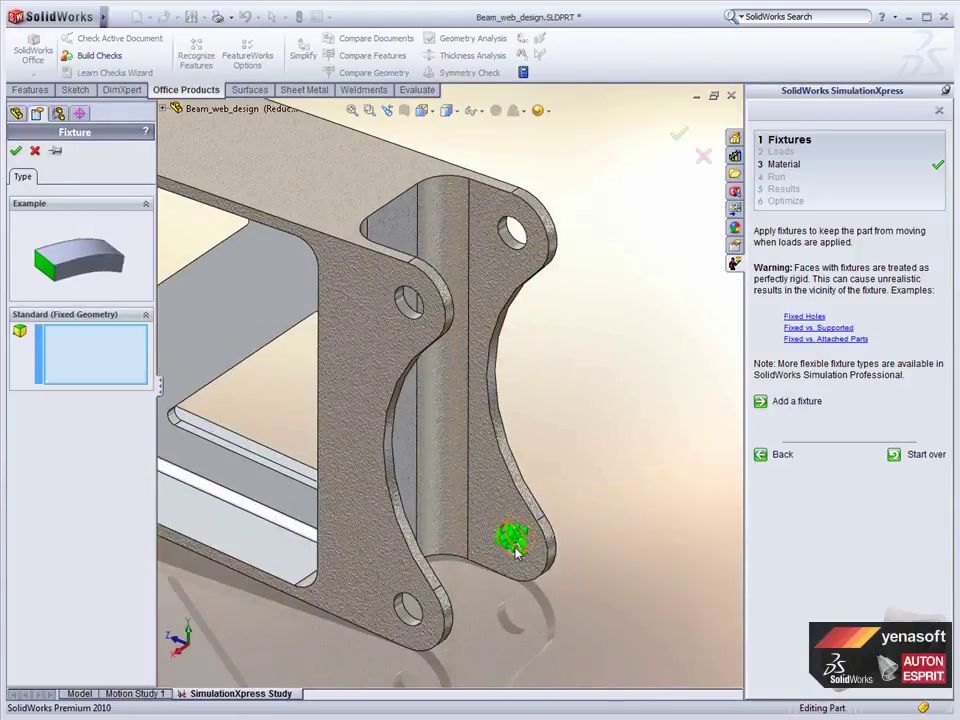
{"action": "left_click", "coordinate": [455, 583]}
{"action": "middle_click_drag", "start_coordinate": [455, 583], "coordinate": [418, 625]}
{"action": "left_click", "coordinate": [439, 365]}
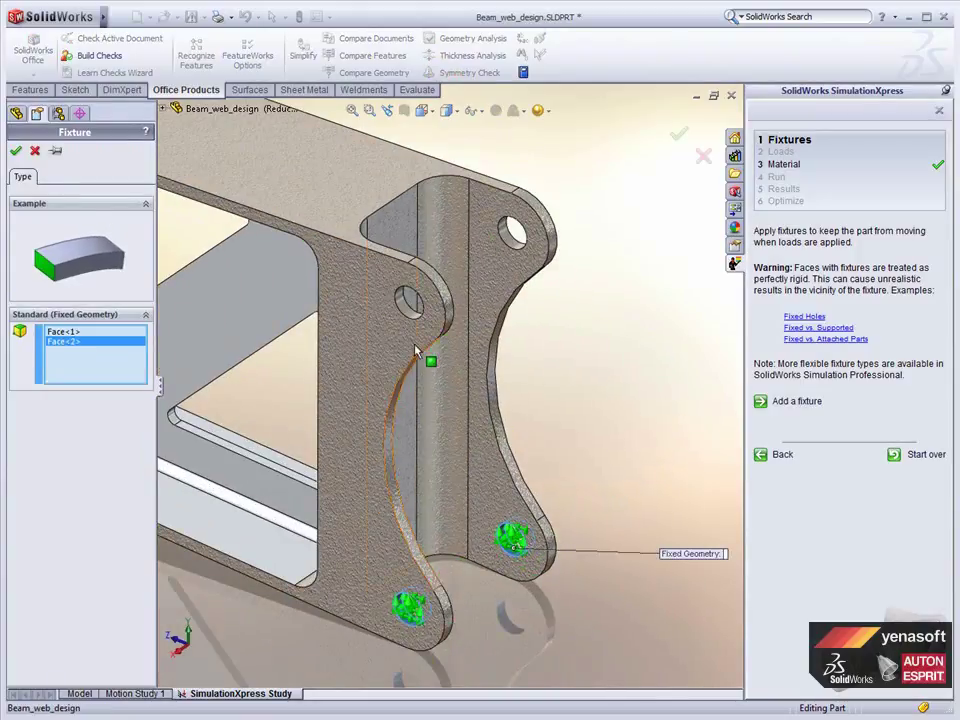
{"action": "left_click", "coordinate": [512, 250]}
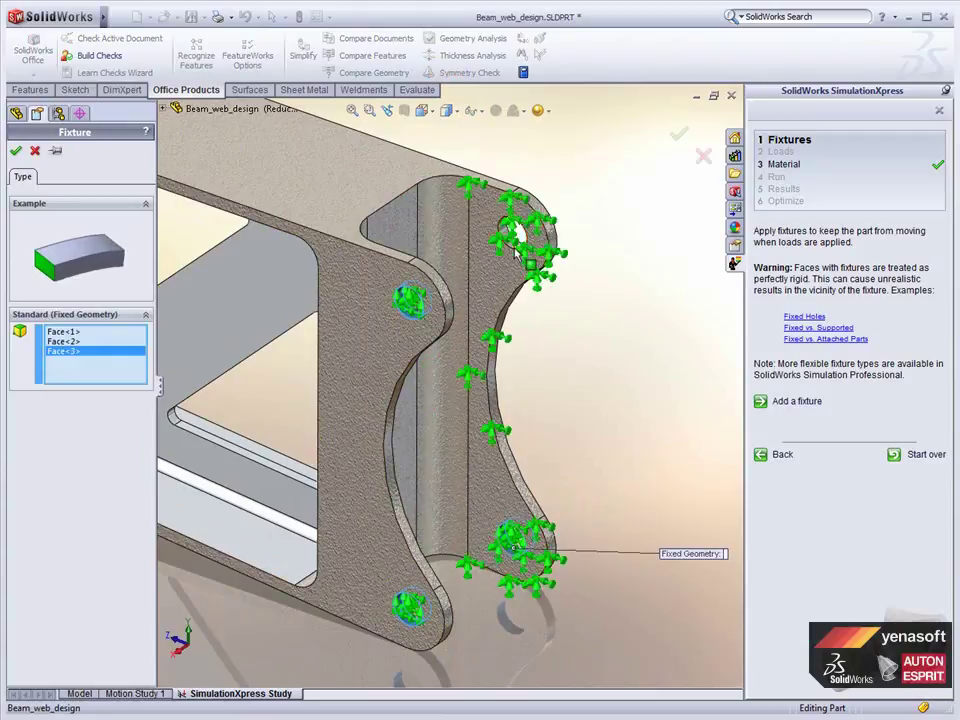
{"action": "left_click", "coordinate": [15, 150]}
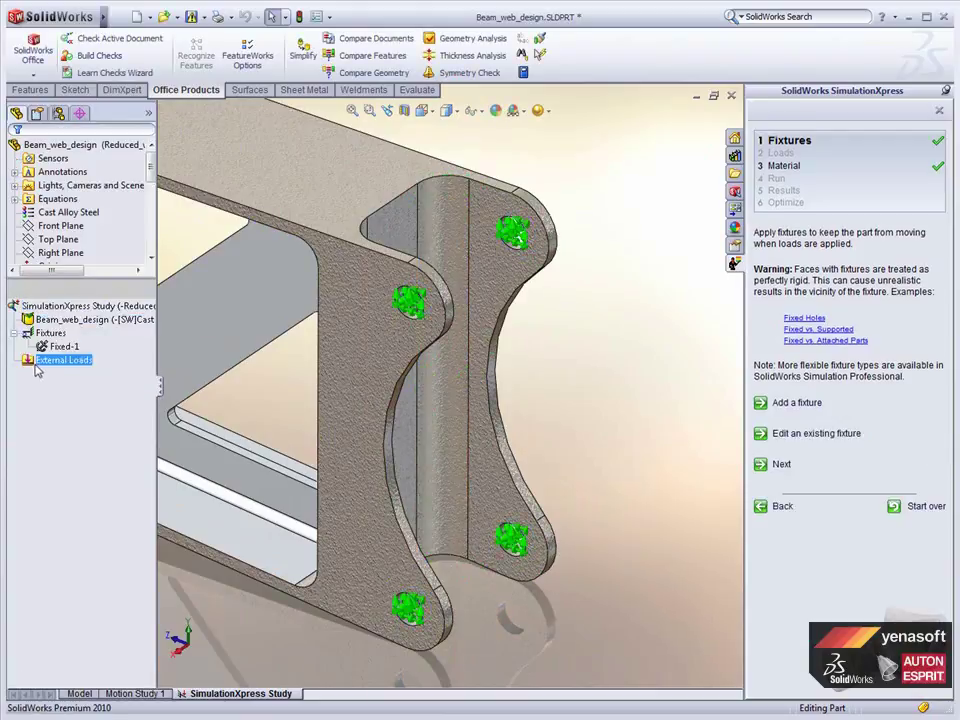
{"action": "mouse_move", "coordinate": [643, 366]}
{"action": "middle_mouse_down"}
{"action": "mouse_move", "coordinate": [601, 375]}
{"action": "mouse_move", "coordinate": [654, 364]}
{"action": "middle_mouse_up"}
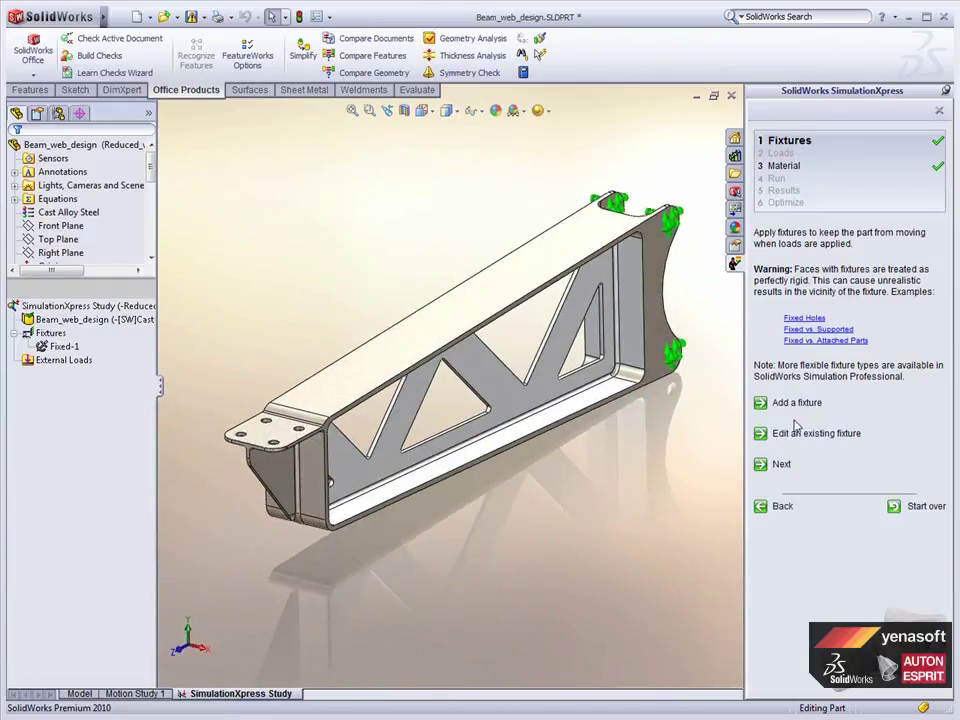
Apply a 10000 N force to the beam's free-end flange face.
{"action": "left_click", "coordinate": [781, 464]}
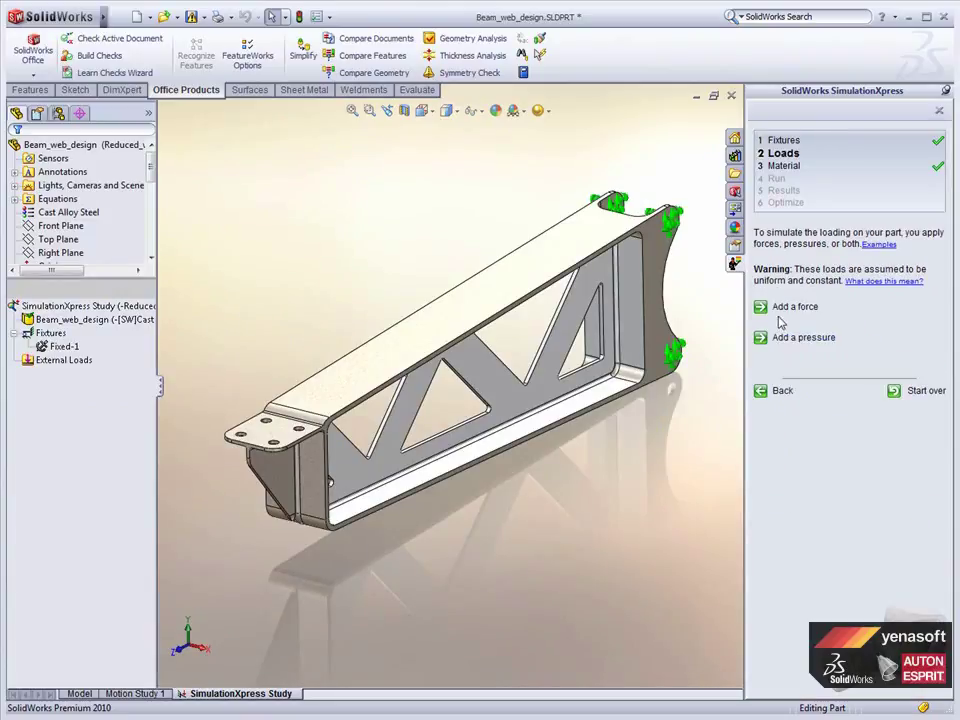
{"action": "left_click", "coordinate": [783, 307]}
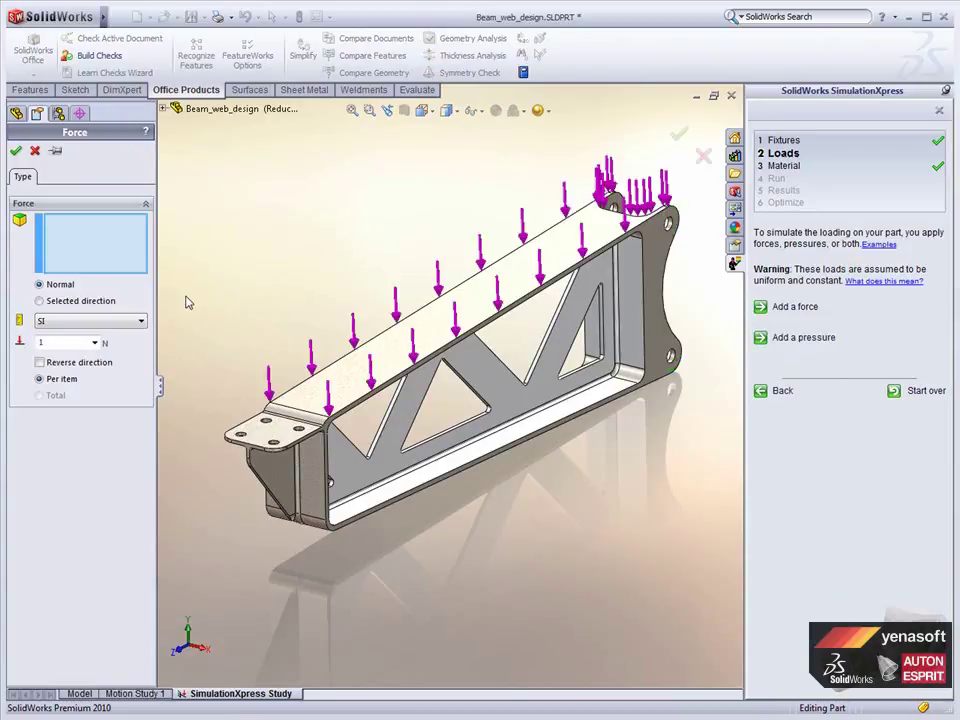
{"action": "left_click", "coordinate": [266, 433]}
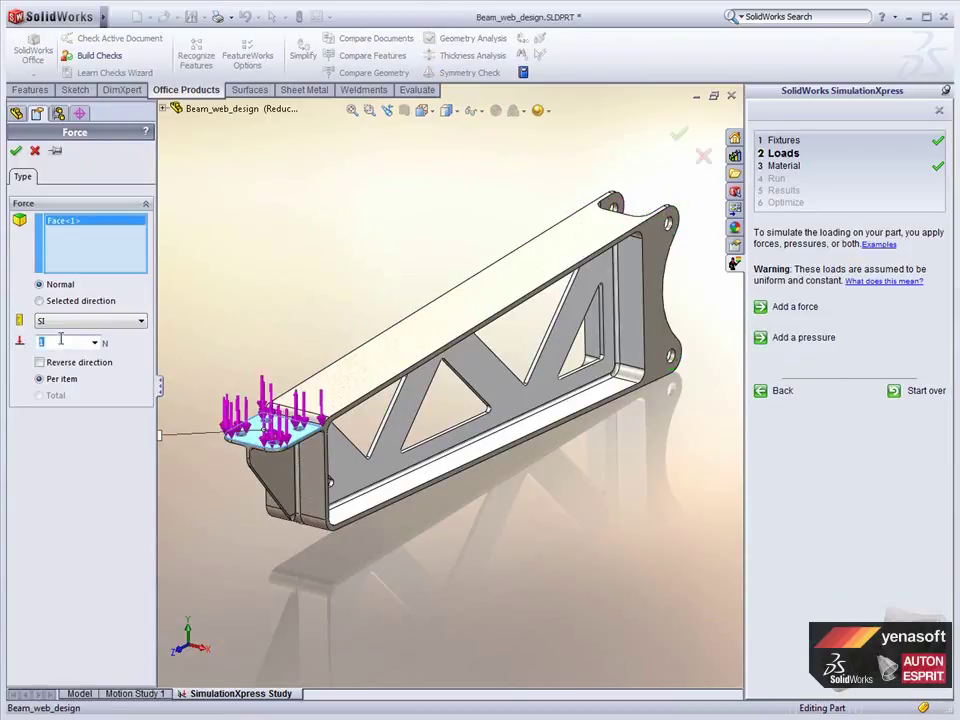
{"action": "type", "text": "0000"}
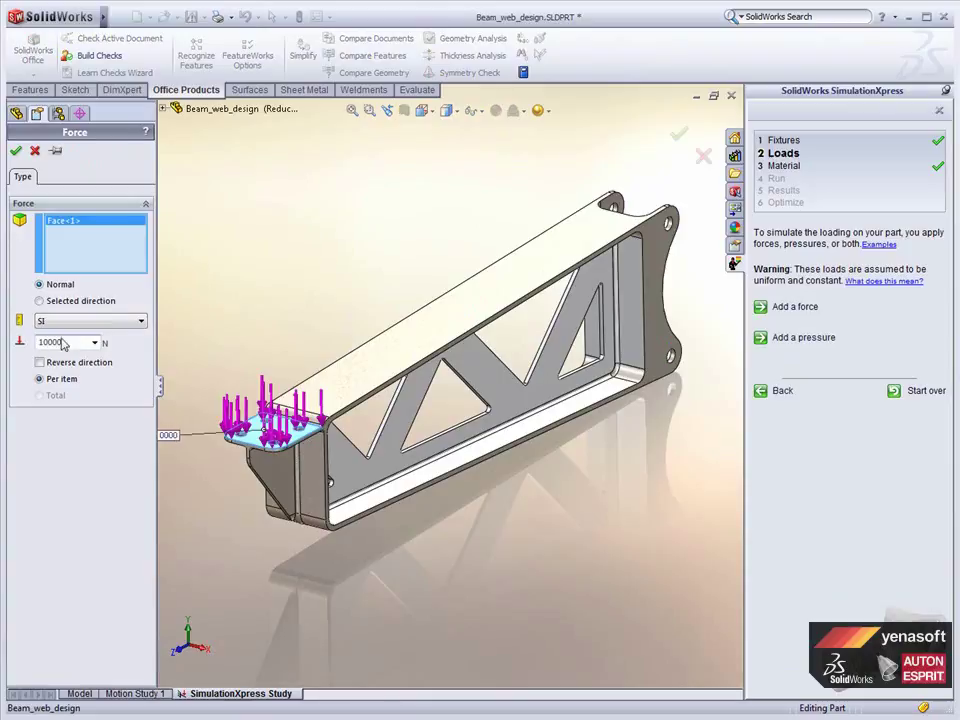
{"action": "left_click", "coordinate": [16, 150]}
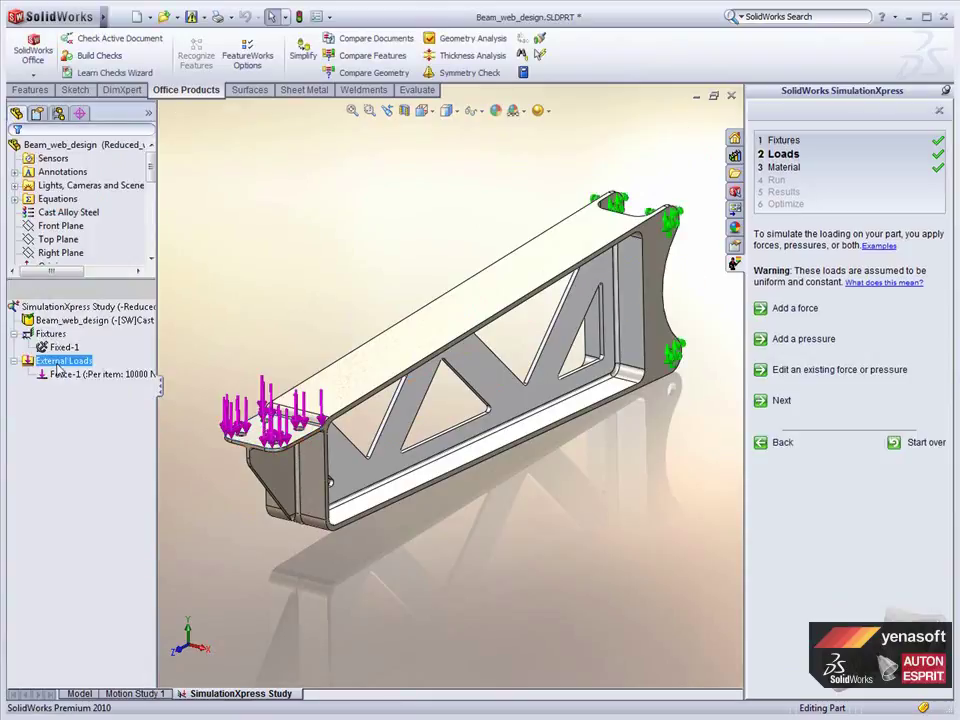
Review Force-1 without changes and advance to the material step.
{"action": "double_click", "coordinate": [66, 374]}
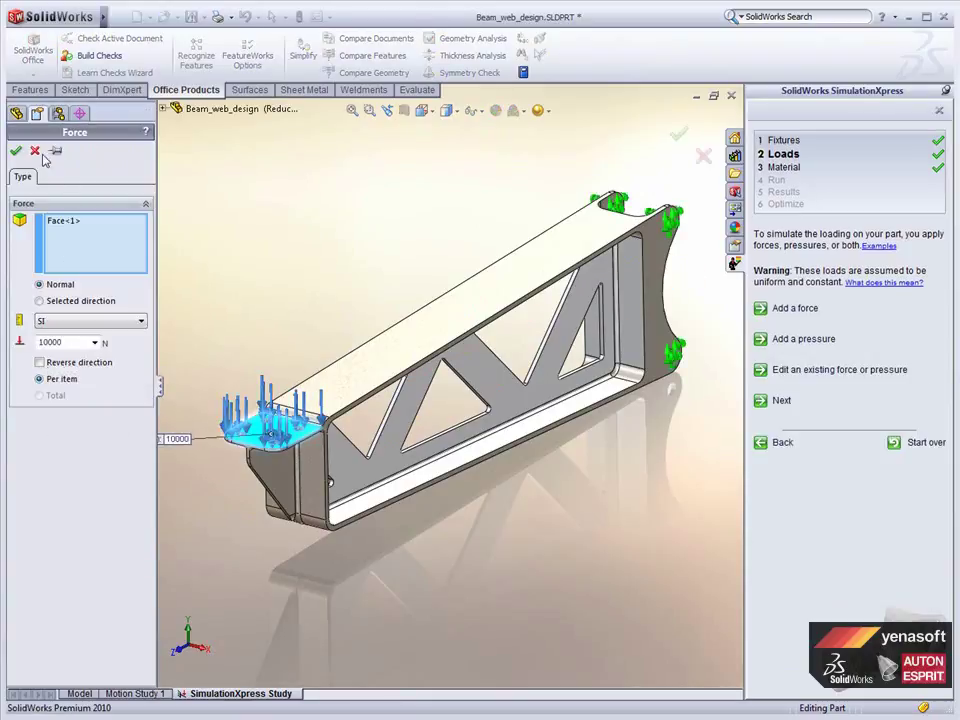
{"action": "left_click", "coordinate": [36, 151]}
{"action": "left_click", "coordinate": [323, 251]}
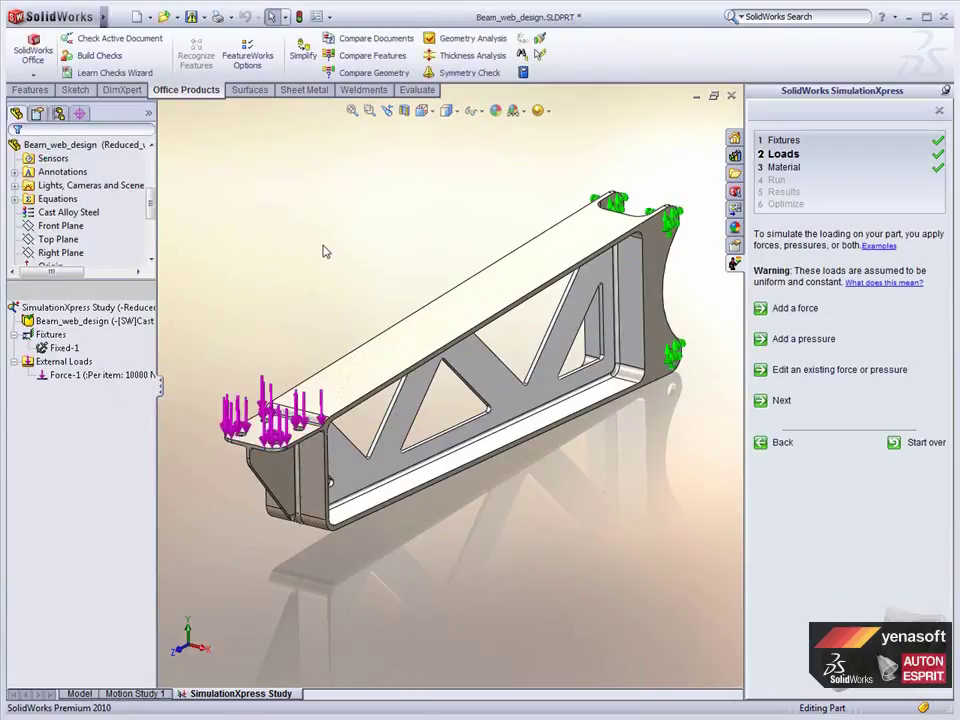
{"action": "left_click", "coordinate": [783, 403]}
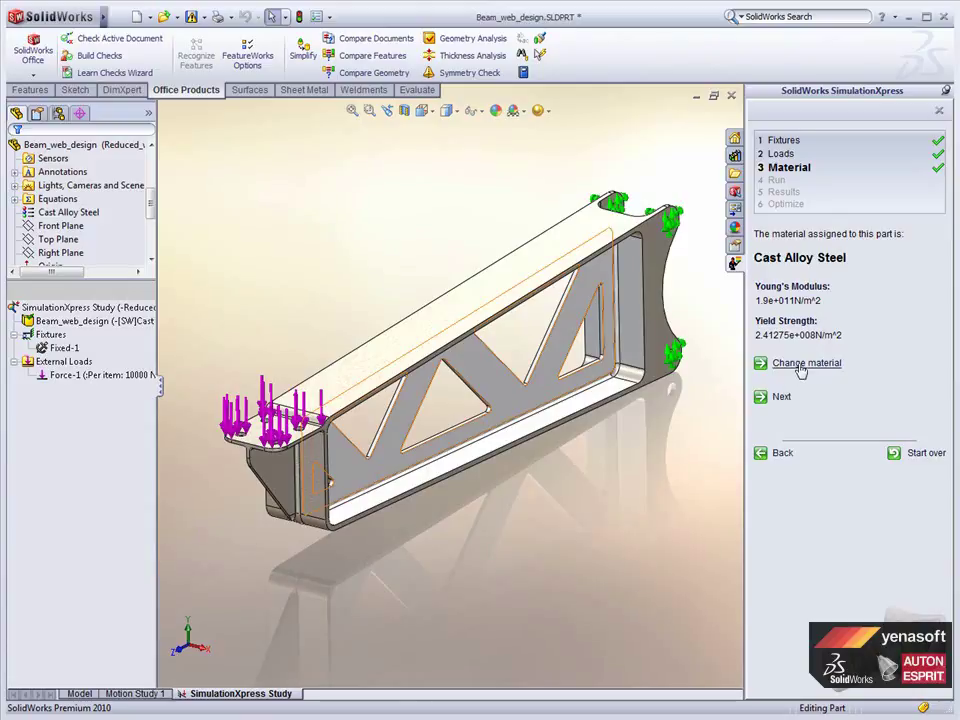
Accept Cast Alloy Steel, keep the default mesh density, and run the simulation.
{"action": "left_click", "coordinate": [783, 397]}
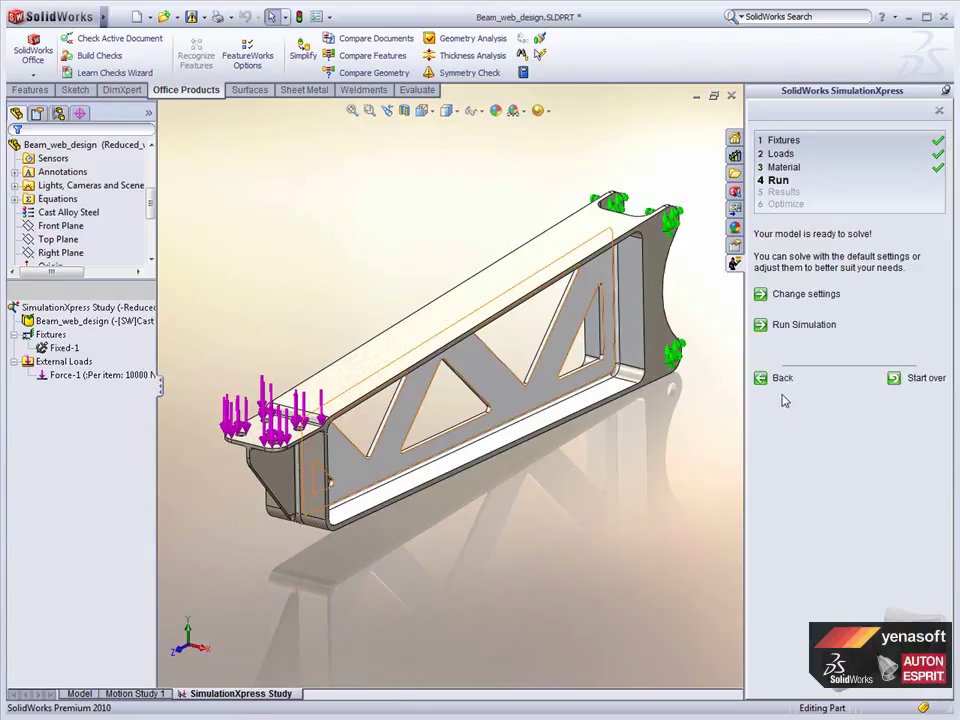
{"action": "left_click", "coordinate": [807, 296]}
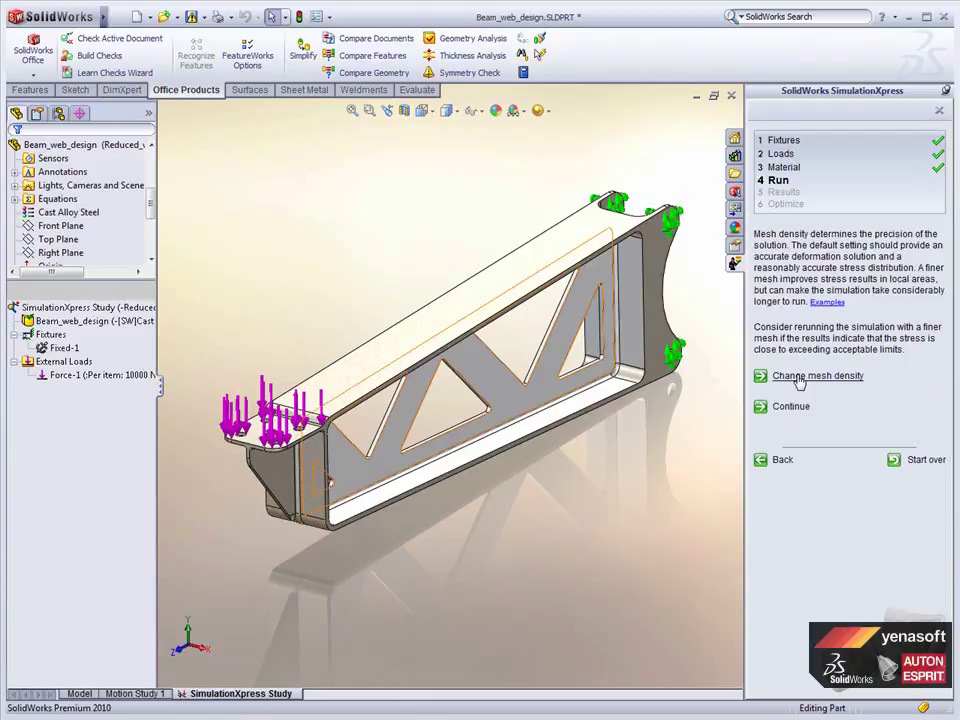
{"action": "mouse_move", "coordinate": [830, 302]}
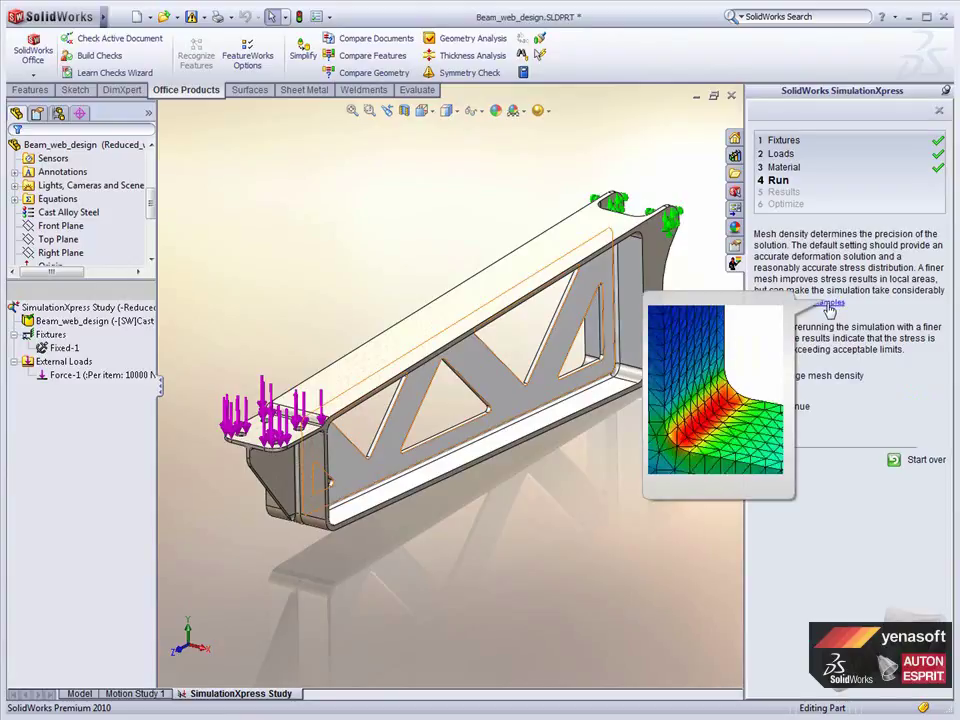
{"action": "left_click", "coordinate": [795, 406]}
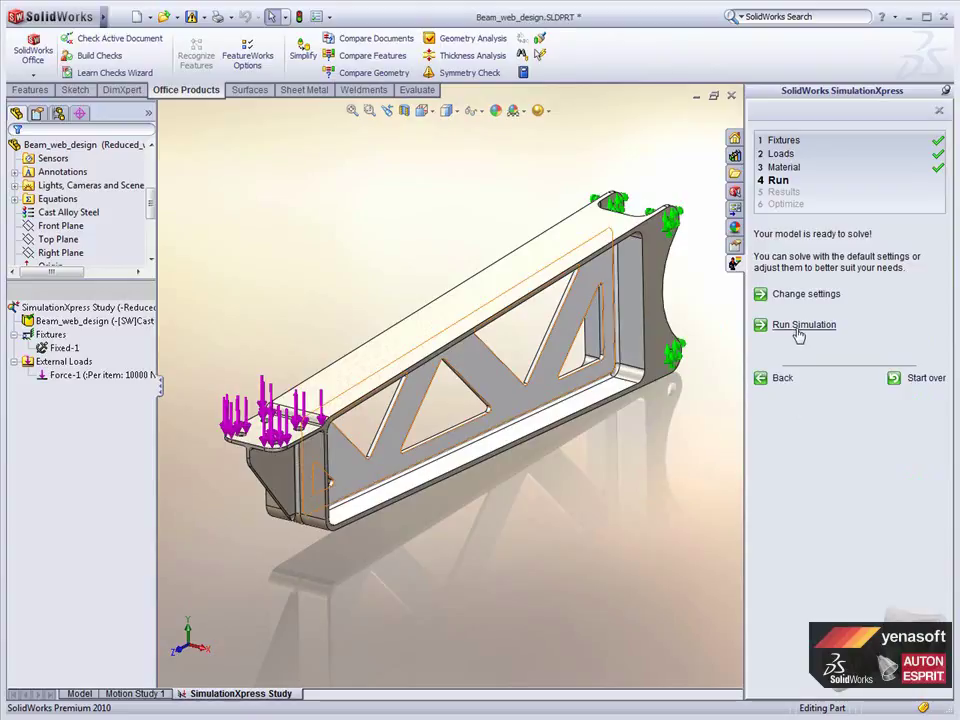
{"action": "left_click", "coordinate": [799, 330]}
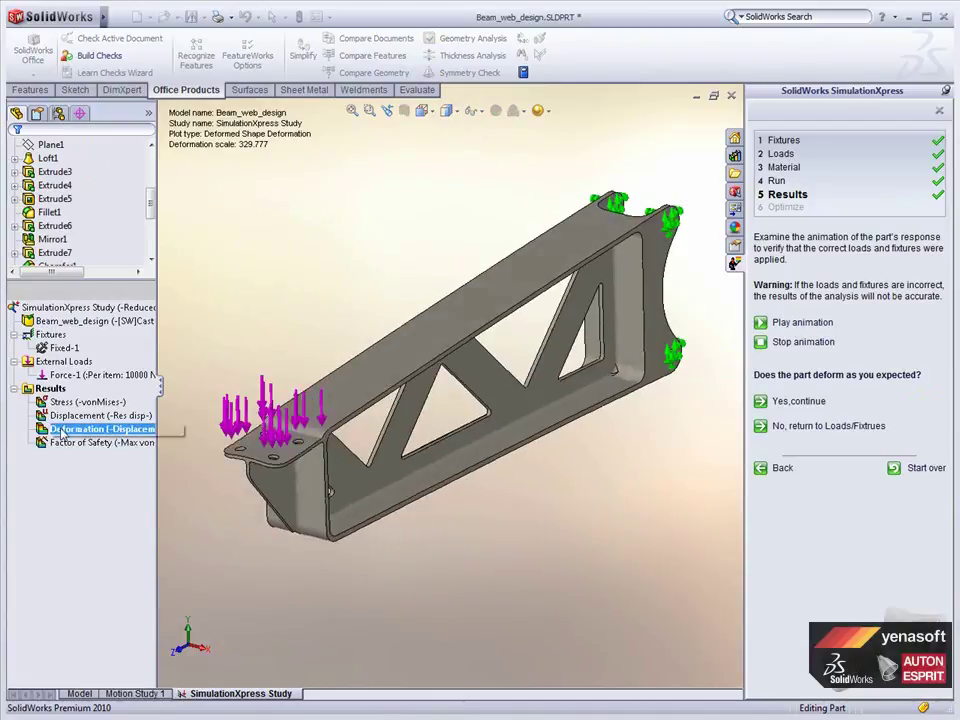
Stop the deformation animation, hide the load arrows, and confirm the beam deforms as expected.
{"action": "left_click", "coordinate": [64, 361]}
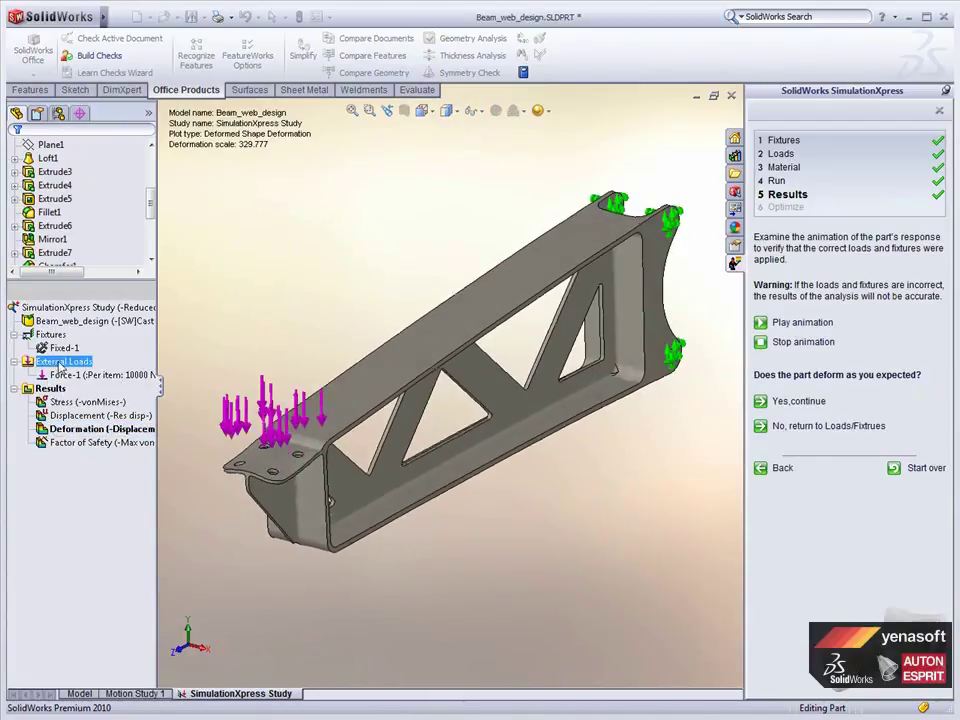
{"action": "left_click", "coordinate": [788, 344]}
{"action": "right_click", "coordinate": [52, 334]}
{"action": "right_click", "coordinate": [50, 361]}
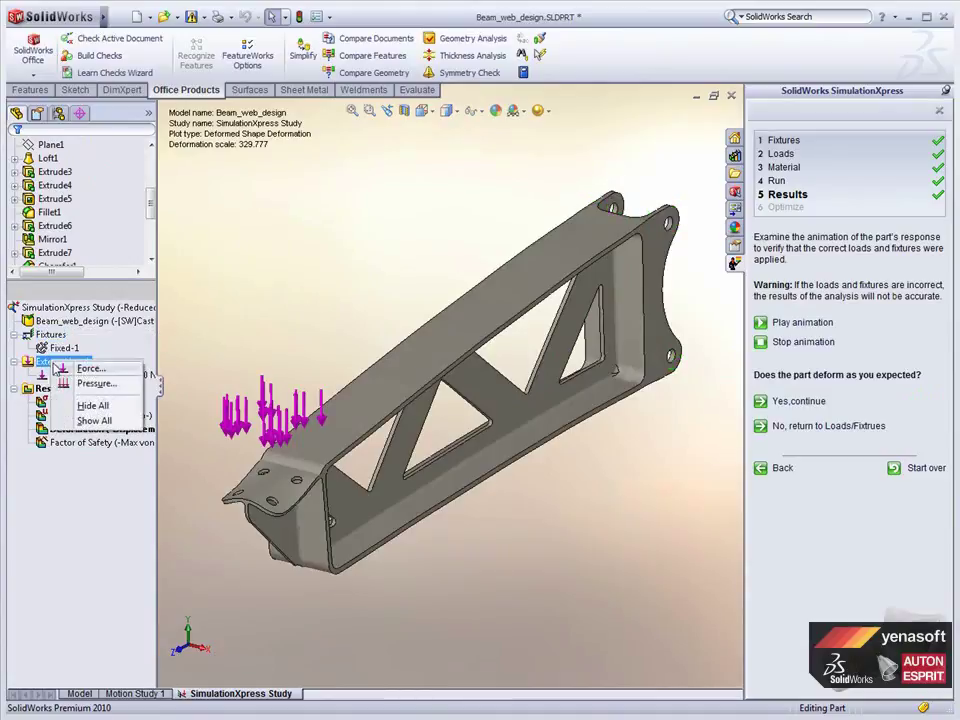
{"action": "left_click", "coordinate": [82, 403]}
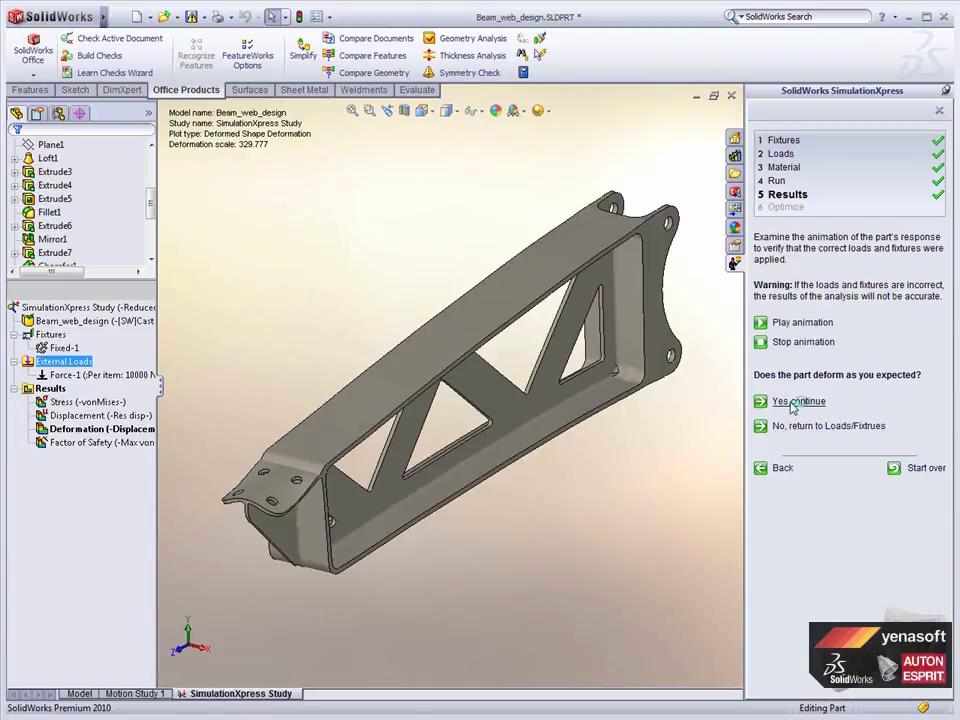
{"action": "left_click", "coordinate": [797, 401]}
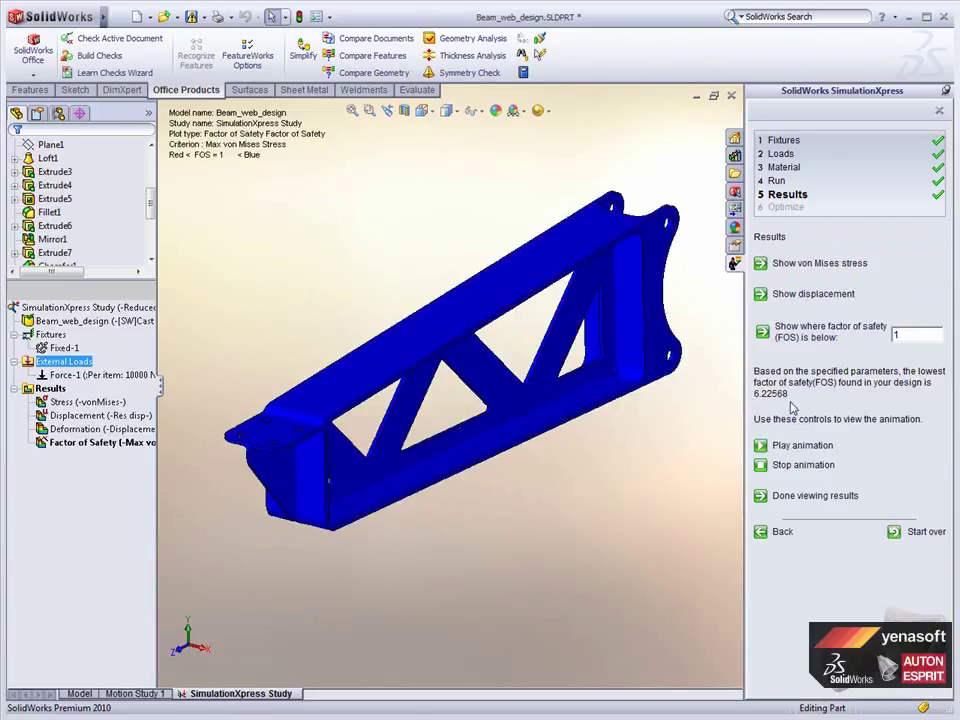
Show the von Mises stress, displacement, and factor-of-safety-below-10 plots.
{"action": "left_click", "coordinate": [787, 264]}
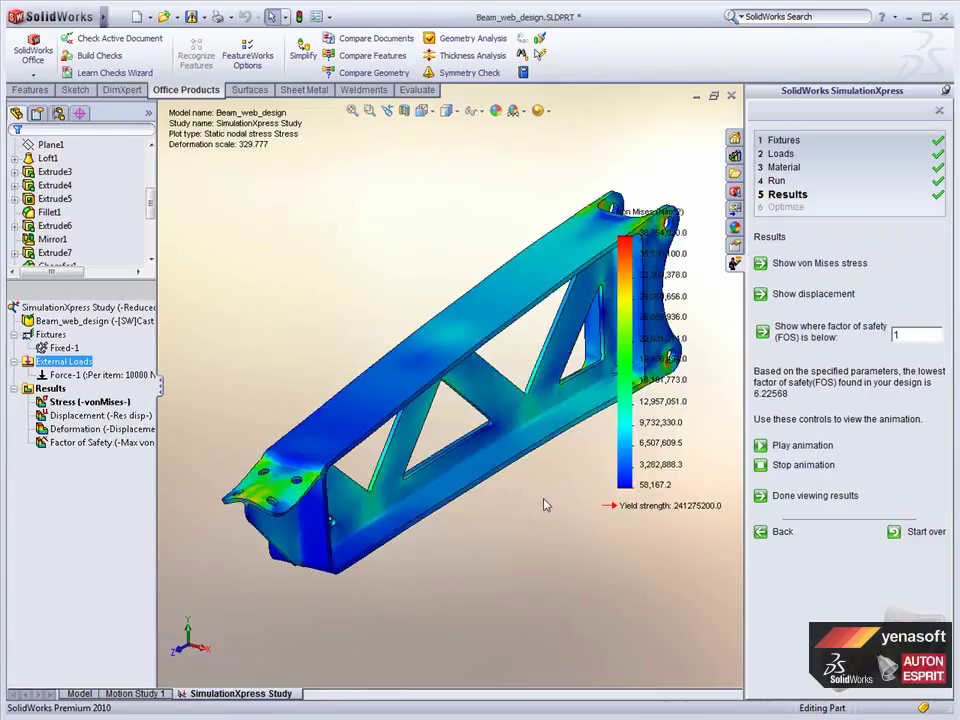
{"action": "scroll", "coordinate": [548, 470], "scroll_direction": "down", "scroll_amount": 3}
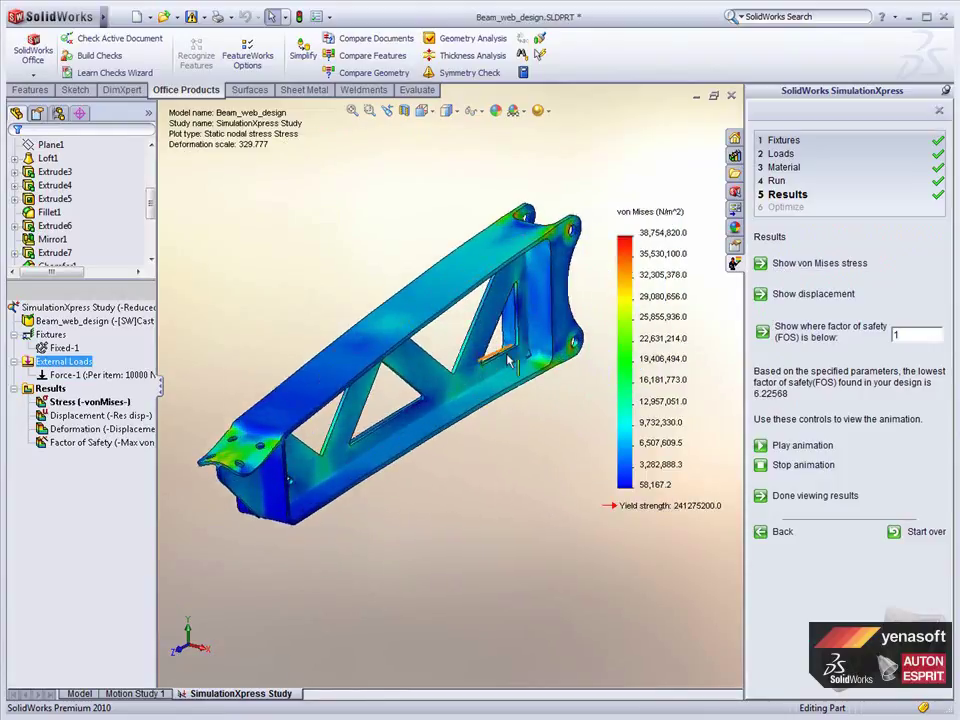
{"action": "left_click", "coordinate": [798, 295]}
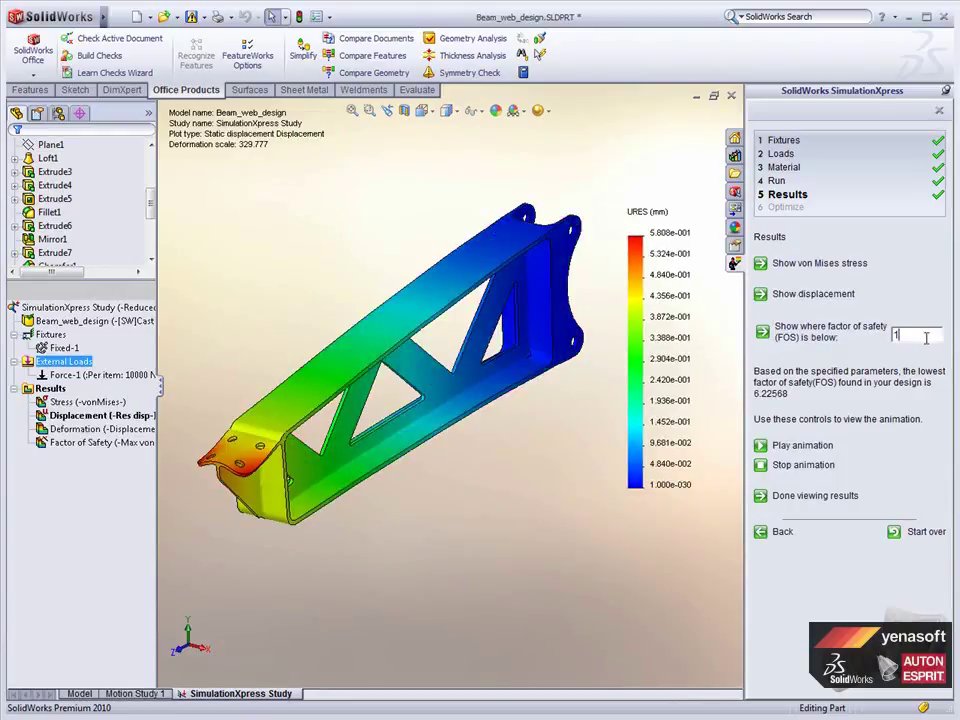
{"action": "type", "text": "0"}
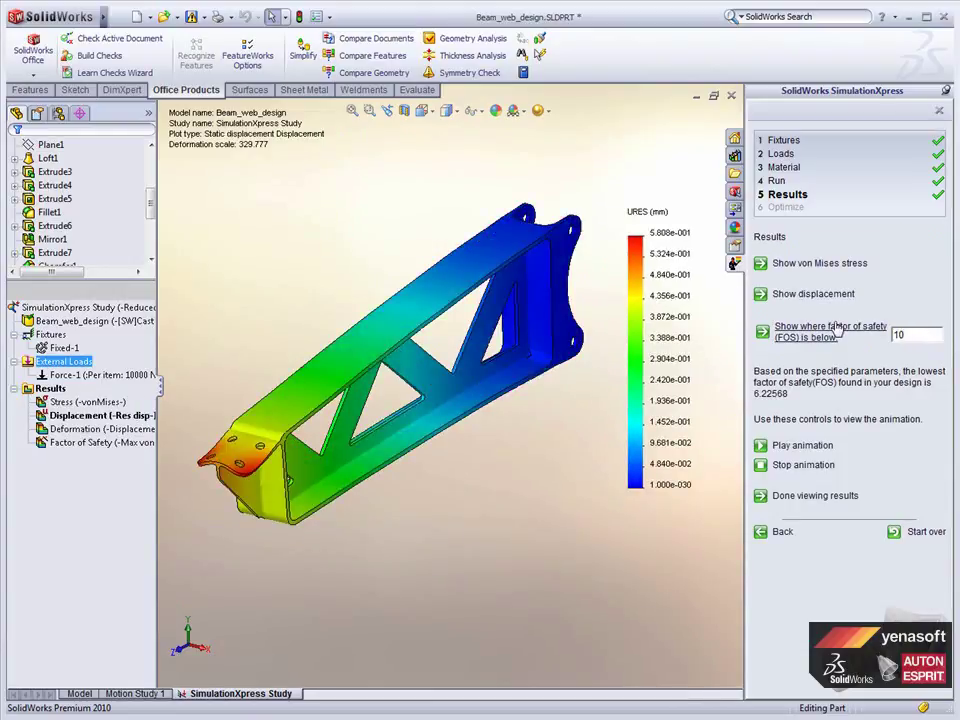
{"action": "left_click", "coordinate": [840, 328]}
{"action": "mouse_move", "coordinate": [478, 414]}
{"action": "middle_mouse_down"}
{"action": "mouse_move", "coordinate": [418, 392]}
{"action": "mouse_move", "coordinate": [480, 388]}
{"action": "middle_mouse_up"}
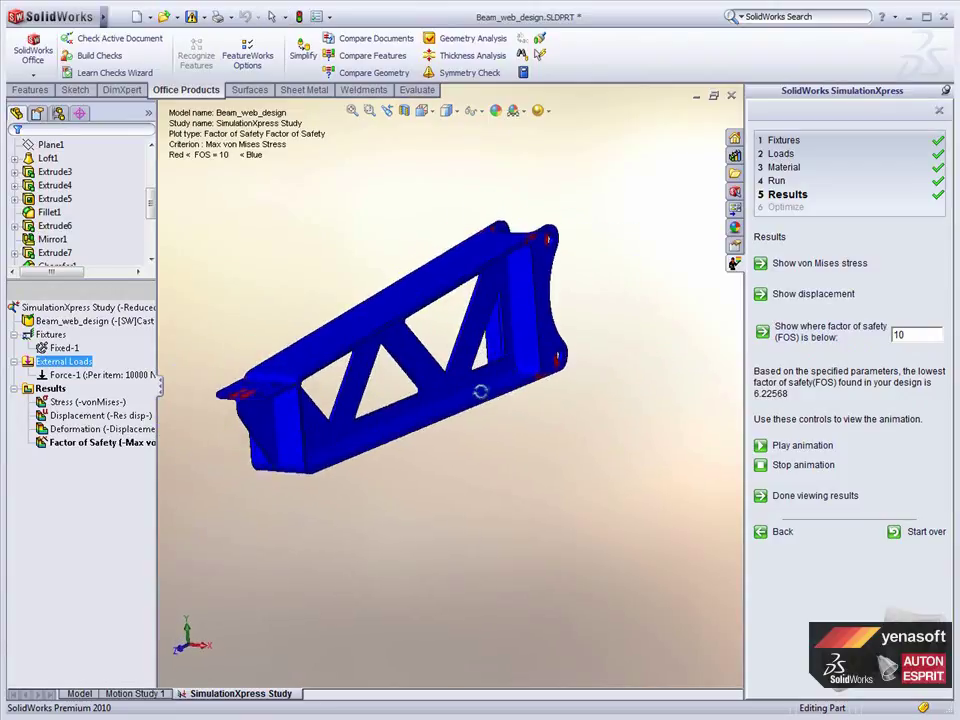
Finish viewing results, generate the analysis report, and continue to the Optimize step.
{"action": "left_click", "coordinate": [784, 496]}
{"action": "left_click", "coordinate": [766, 310]}
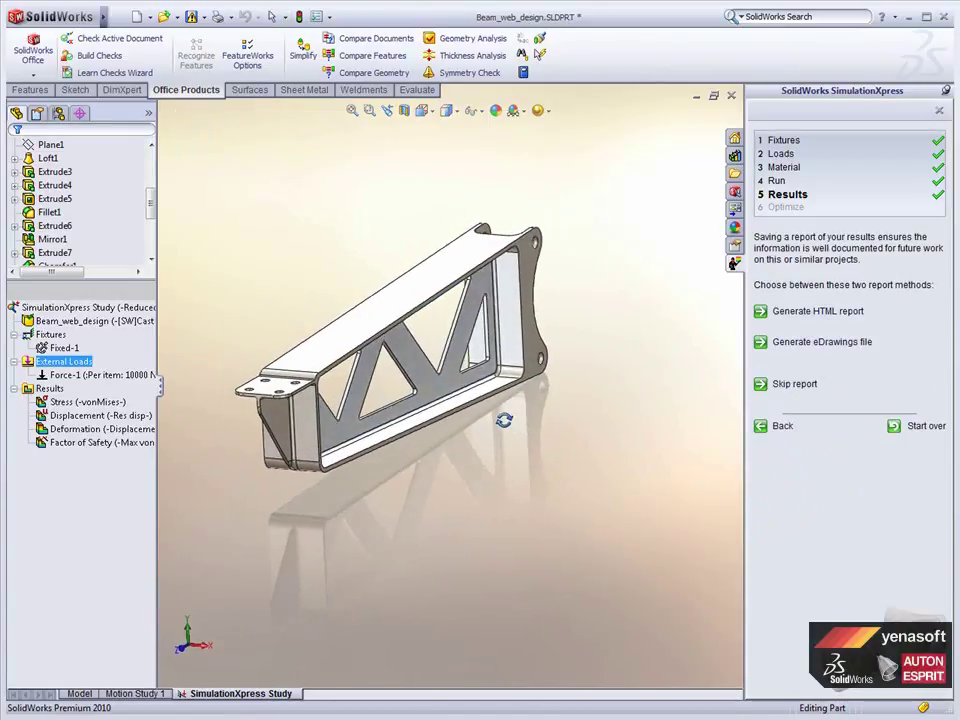
{"action": "left_click", "coordinate": [790, 385]}
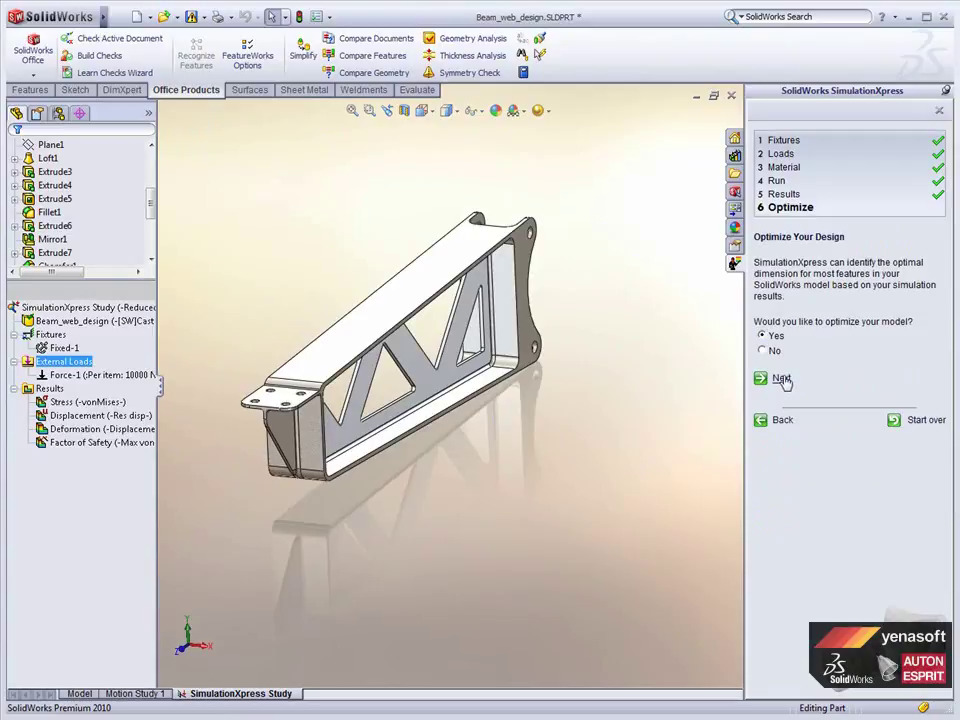
Set the 60 web width dimension as the variable, ranging from 15mm to 60mm.
{"action": "left_click", "coordinate": [781, 379]}
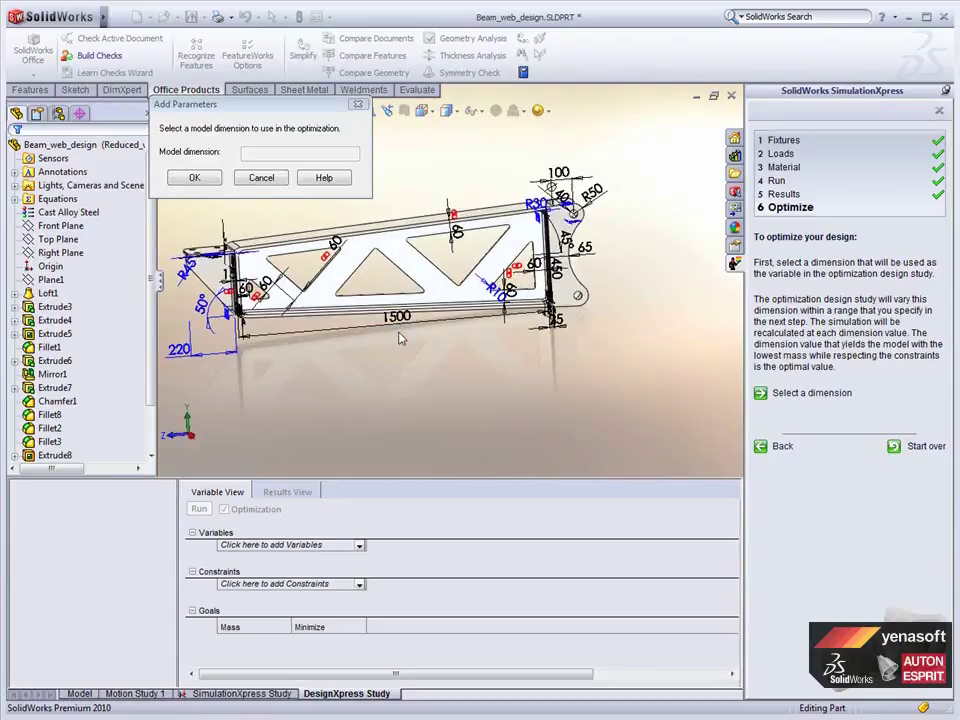
{"action": "left_click", "coordinate": [457, 233]}
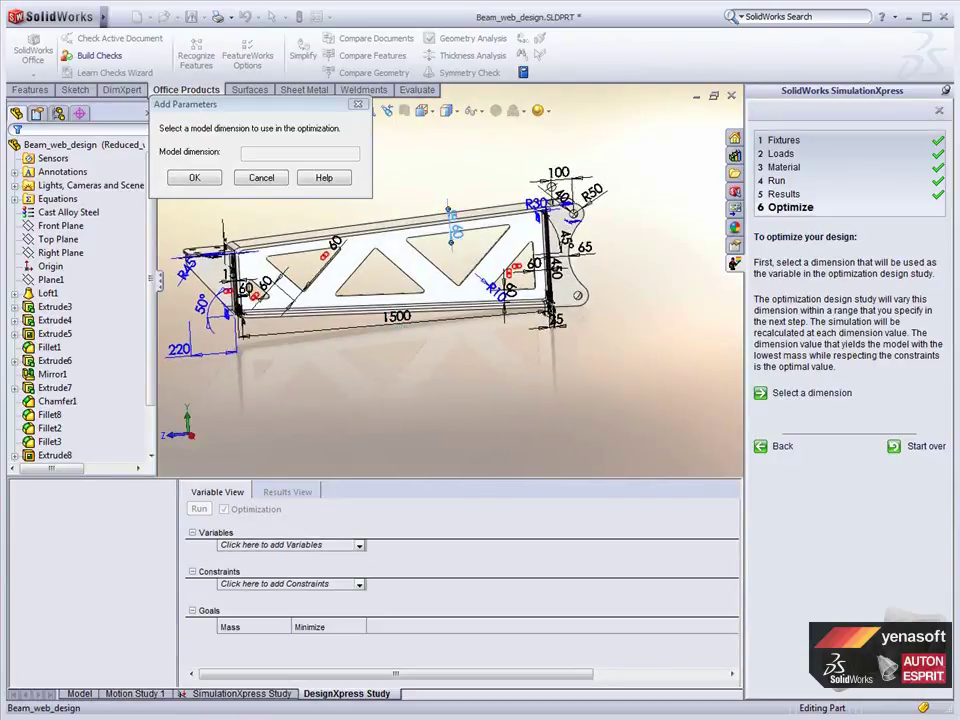
{"action": "left_click", "coordinate": [188, 177]}
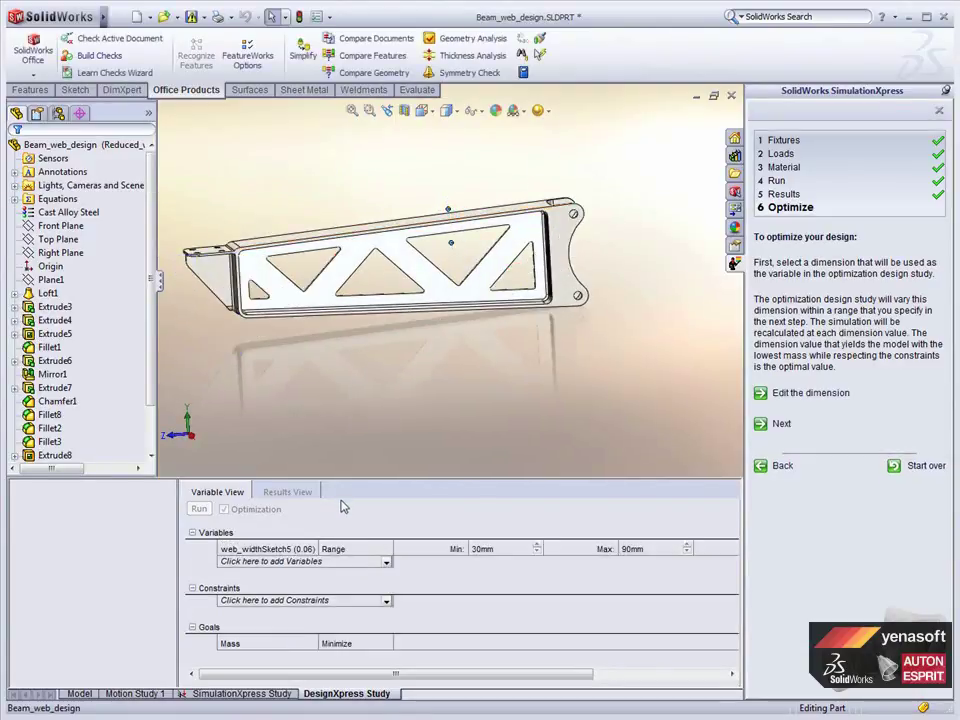
{"action": "left_click", "coordinate": [488, 549]}
{"action": "type", "text": "15mm"}
{"action": "key", "text": "Tab"}
{"action": "type", "text": "6"}
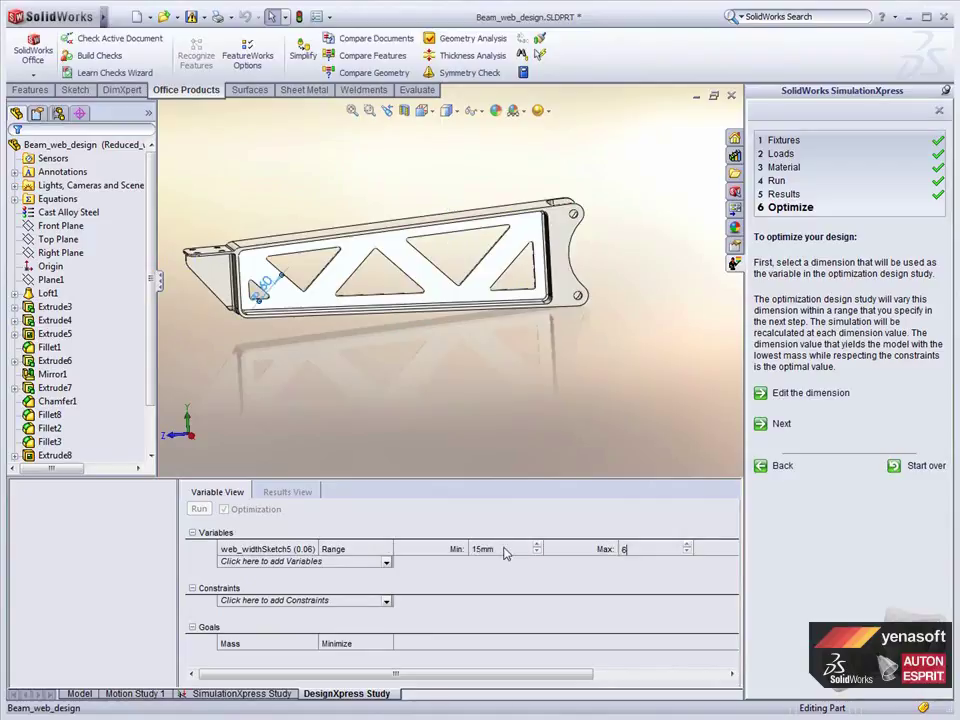
{"action": "key", "text": "Return"}
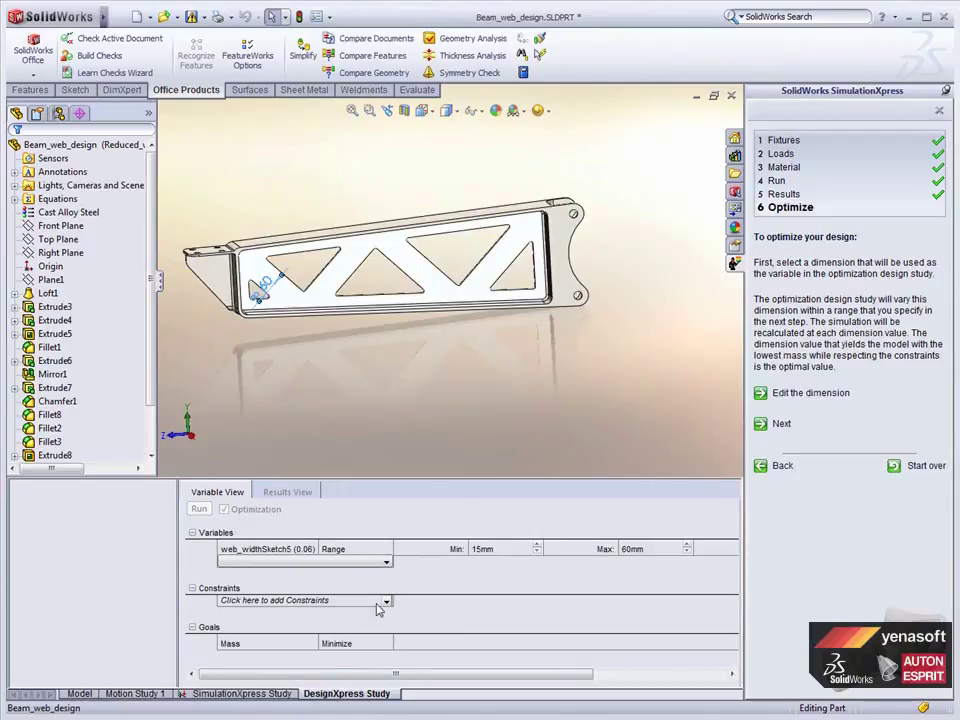
Add a Max Stress constraint limited to 1.5e+008 N/m^2.
{"action": "left_click", "coordinate": [385, 603]}
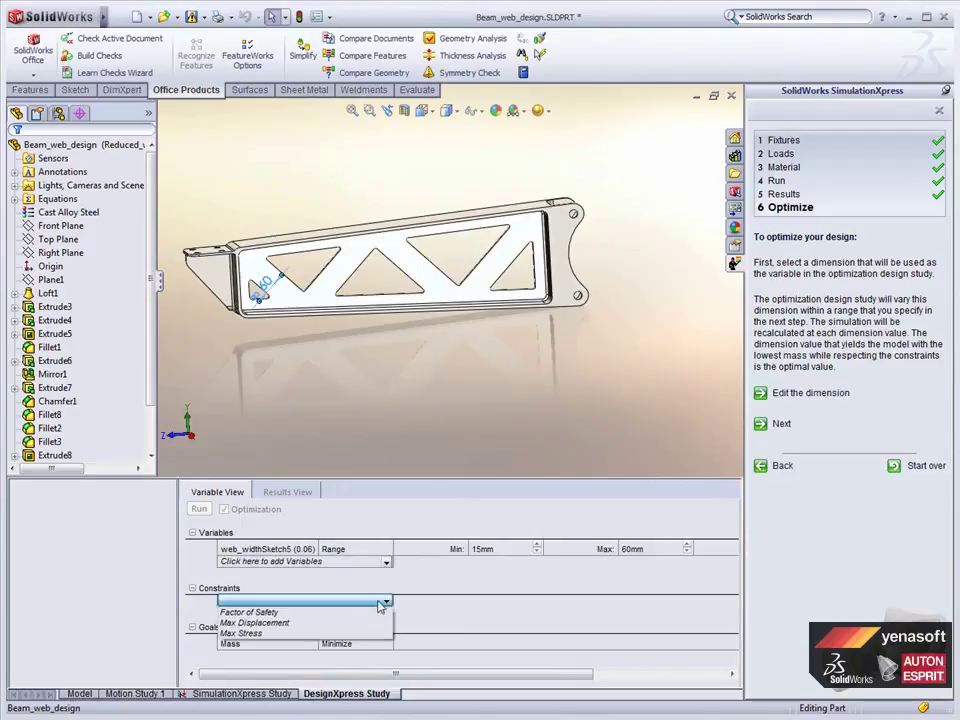
{"action": "left_click", "coordinate": [337, 632]}
{"action": "left_click", "coordinate": [490, 605]}
{"action": "type", "text": "1500000"}
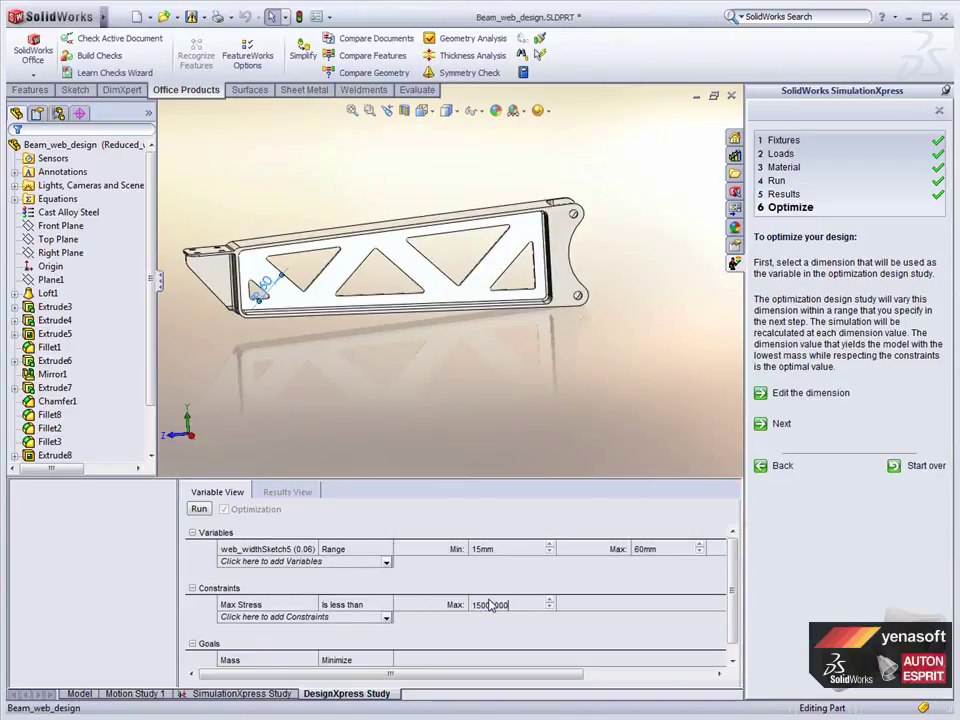
{"action": "key", "text": "Return"}
{"action": "mouse_move", "coordinate": [321, 415]}
{"action": "middle_mouse_down"}
{"action": "mouse_move", "coordinate": [346, 237]}
{"action": "mouse_move", "coordinate": [320, 280]}
{"action": "middle_mouse_up"}
Run the DesignXpress optimization study to find the optimal web width.
{"action": "left_click", "coordinate": [198, 510]}
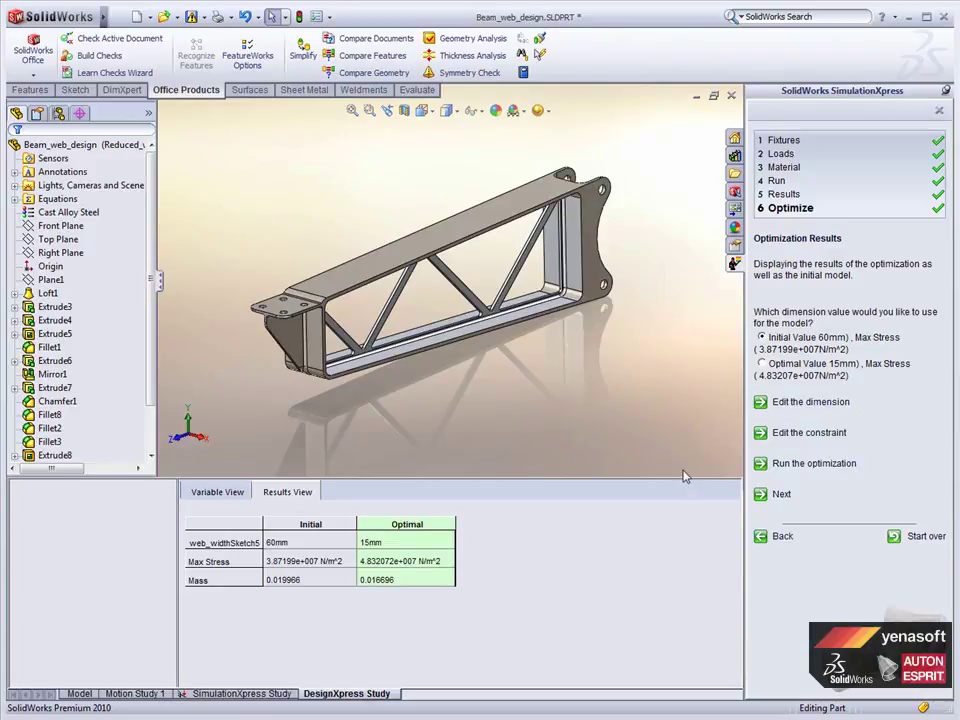
Rerun the SimulationXpress study on the 15mm-web beam and display its factor-of-safety plot.
{"action": "left_click", "coordinate": [241, 693]}
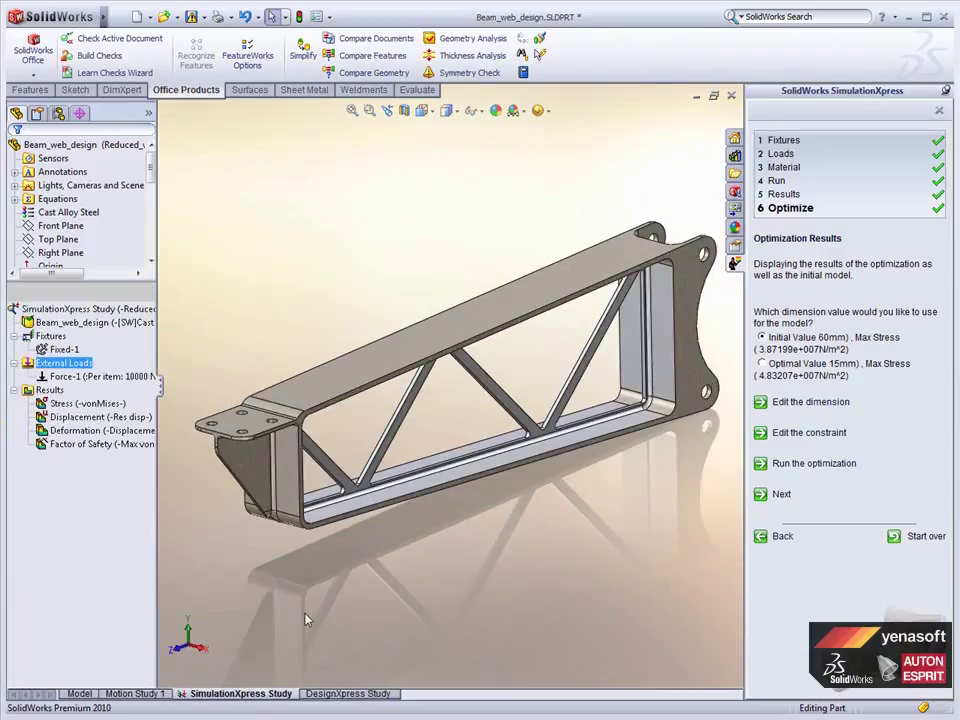
{"action": "left_click", "coordinate": [68, 310]}
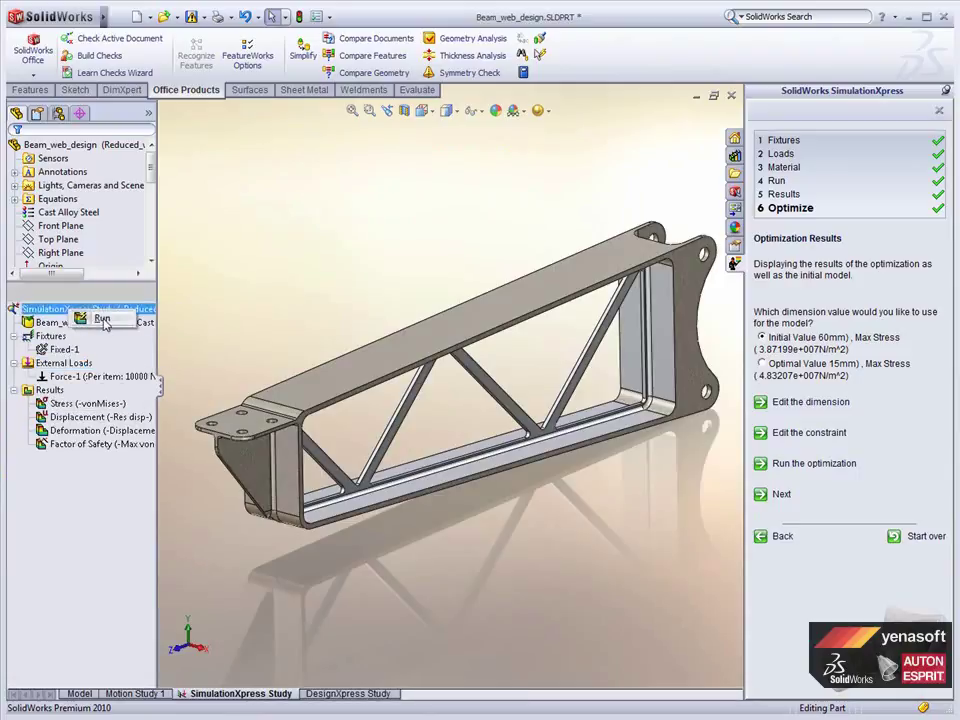
{"action": "left_click", "coordinate": [102, 320]}
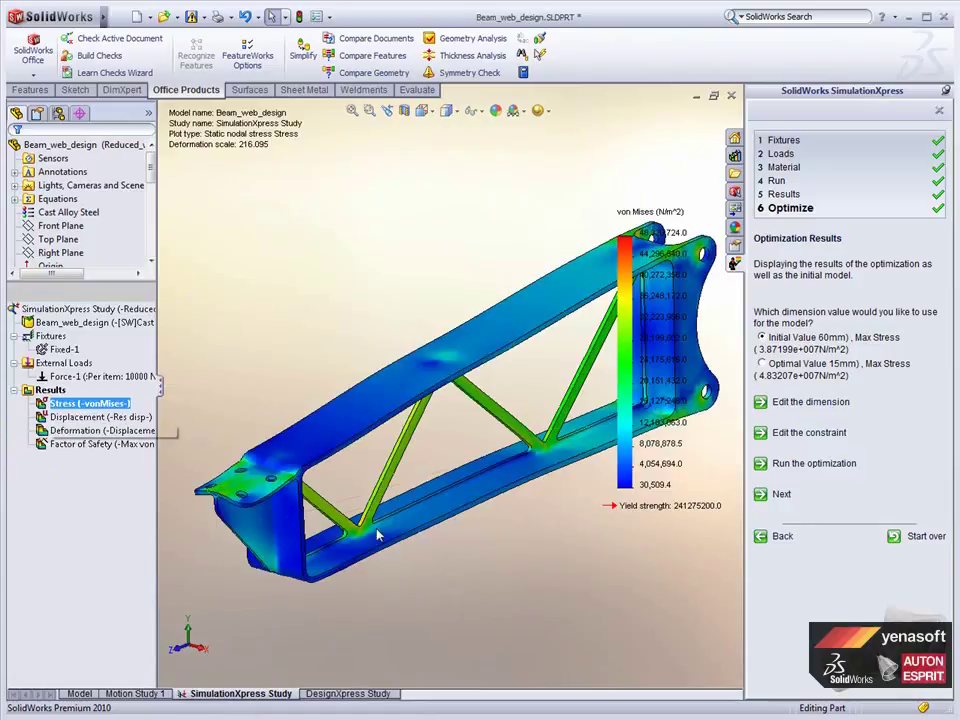
{"action": "middle_click_drag", "start_coordinate": [386, 417], "coordinate": [458, 486]}
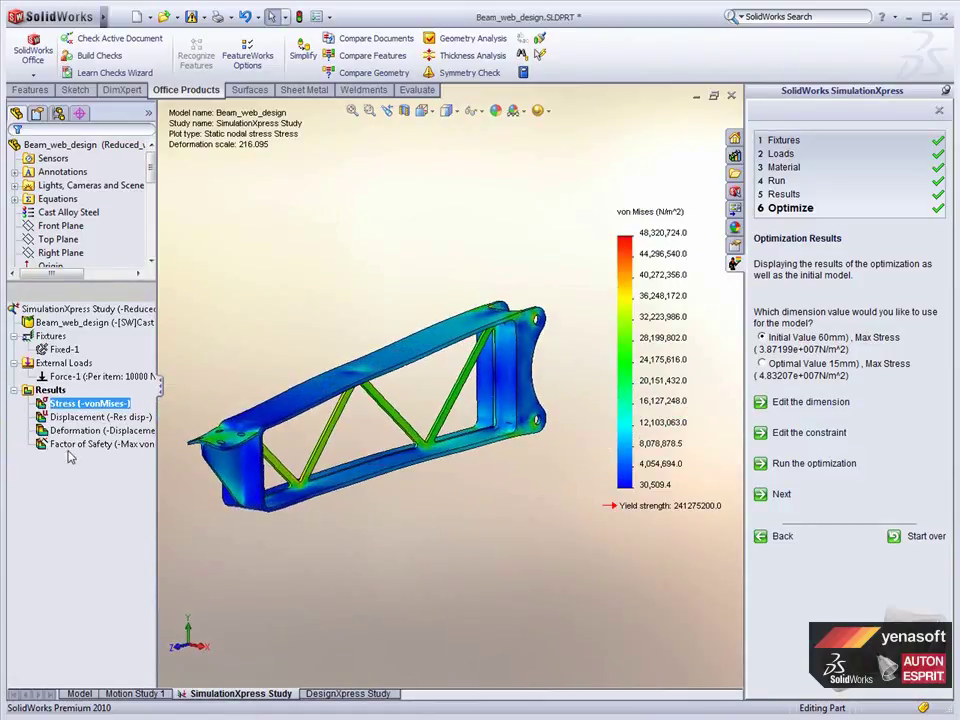
{"action": "double_click", "coordinate": [100, 444]}
{"action": "mouse_move", "coordinate": [381, 500]}
{"action": "middle_mouse_down"}
{"action": "mouse_move", "coordinate": [281, 506]}
{"action": "mouse_move", "coordinate": [375, 497]}
{"action": "mouse_move", "coordinate": [388, 514]}
{"action": "mouse_move", "coordinate": [362, 467]}
{"action": "mouse_move", "coordinate": [527, 388]}
{"action": "mouse_move", "coordinate": [336, 317]}
{"action": "middle_mouse_up"}
{"action": "scroll", "coordinate": [407, 369], "scroll_direction": "down", "scroll_amount": 2}
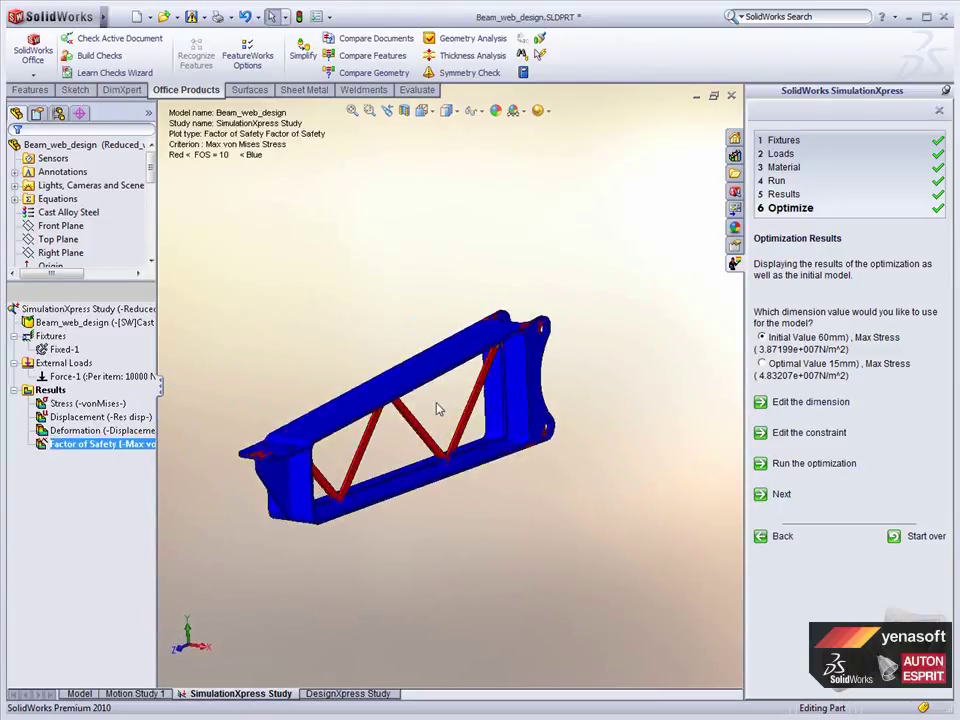